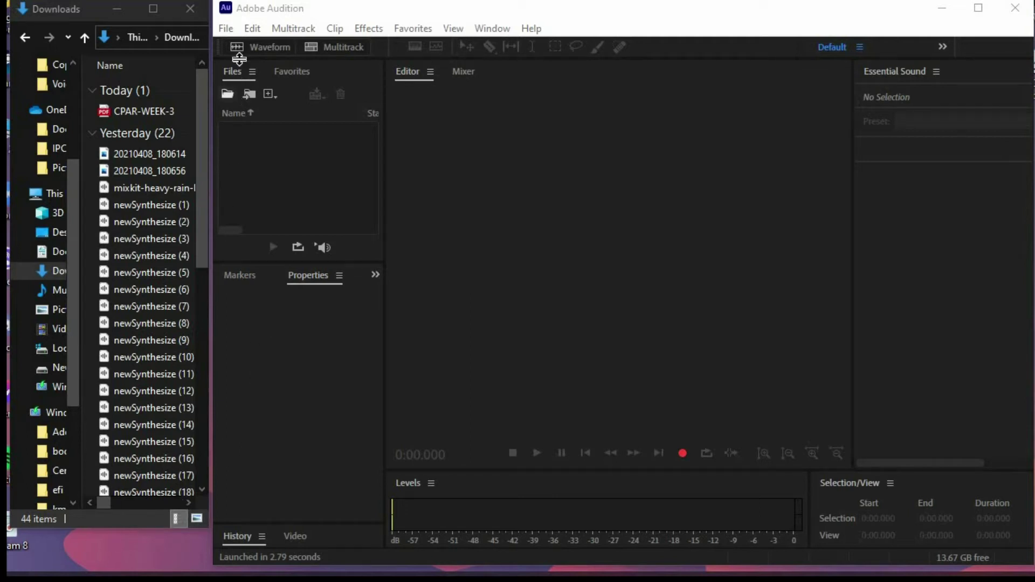
Create a new multitrack session named 'audiloop' in the Voice Channel folder.
click(225, 28)
mouse_move(251, 47)
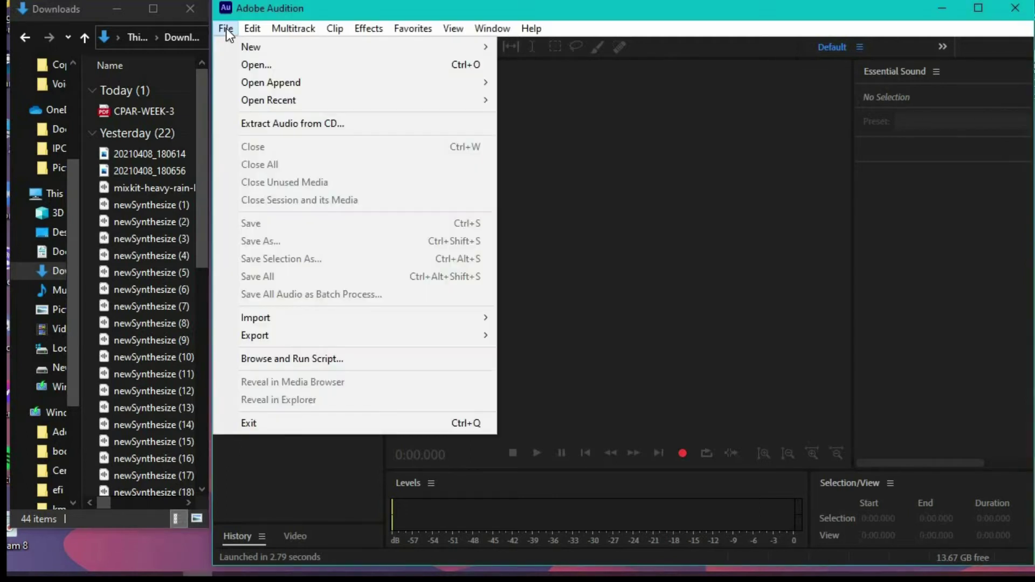
click(553, 47)
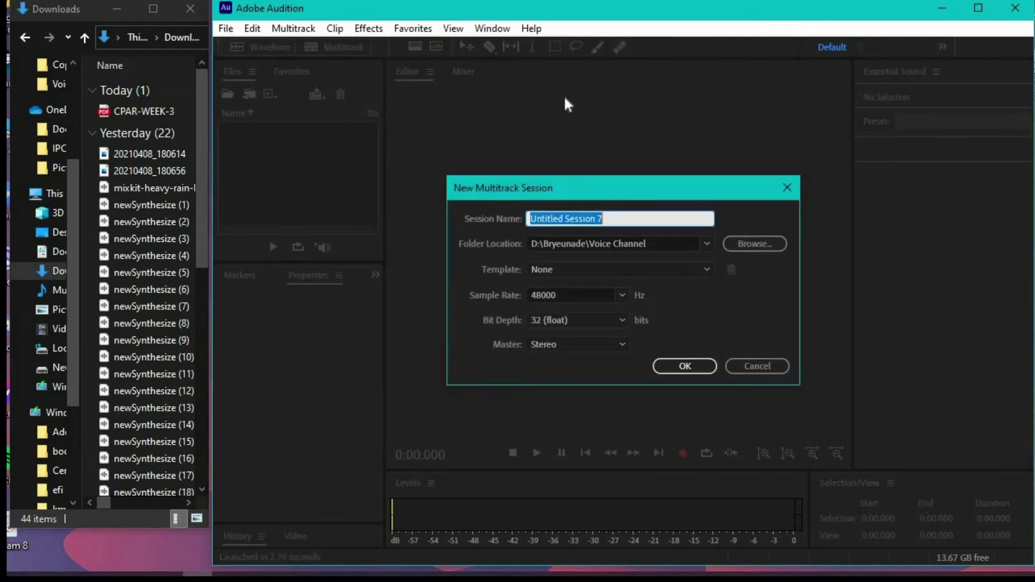
text(audi)
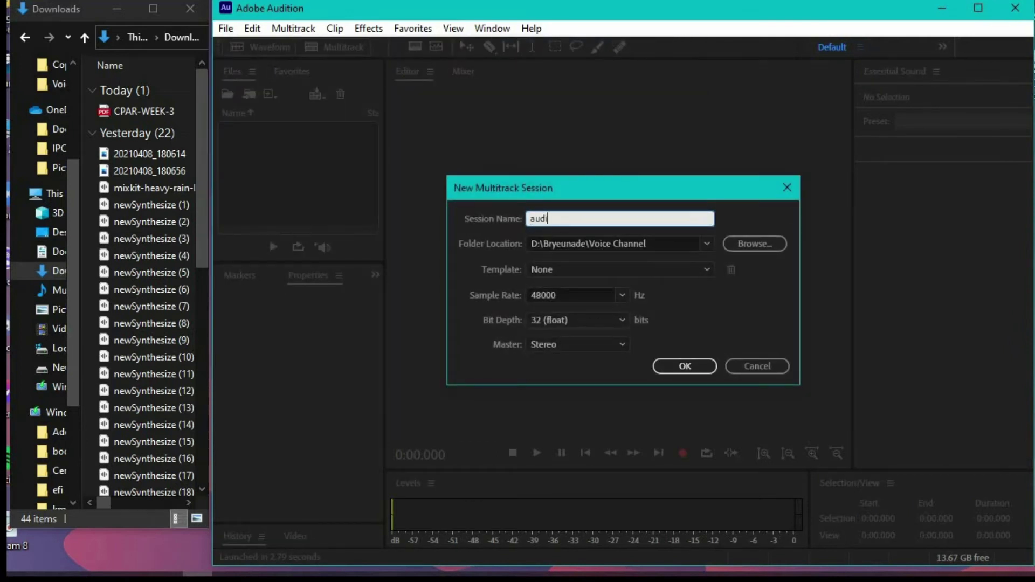
text(loo)
text(p)
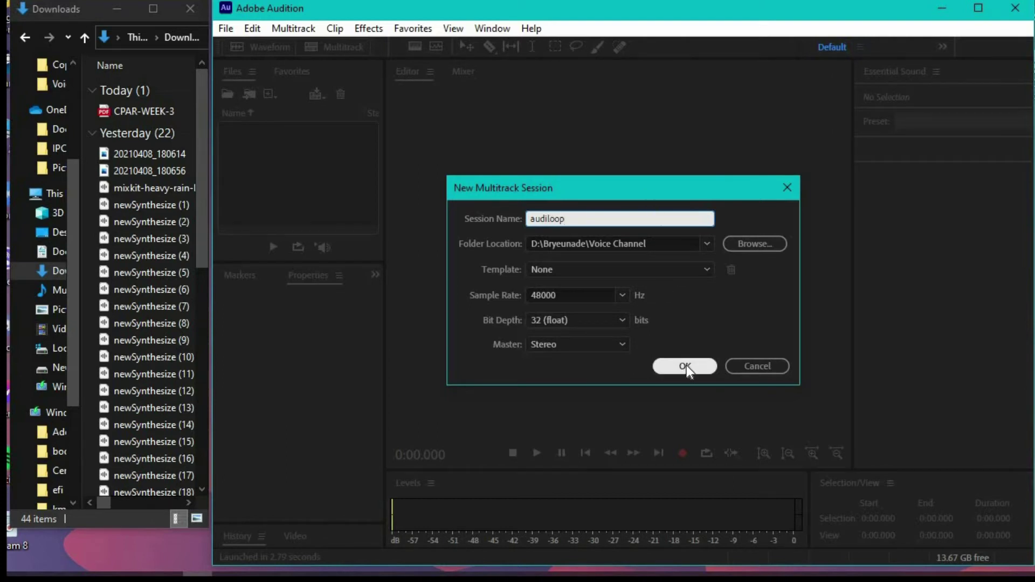
click(686, 367)
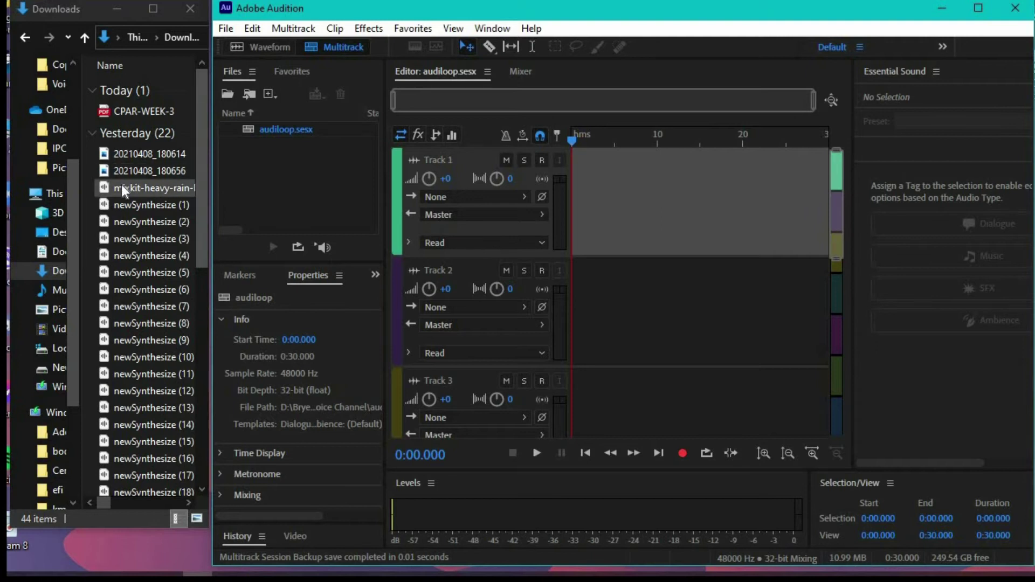
Add the heavy-rain WAV to Track 1 at the session sample rate and enable Remix.
drag(103, 188, 600, 219)
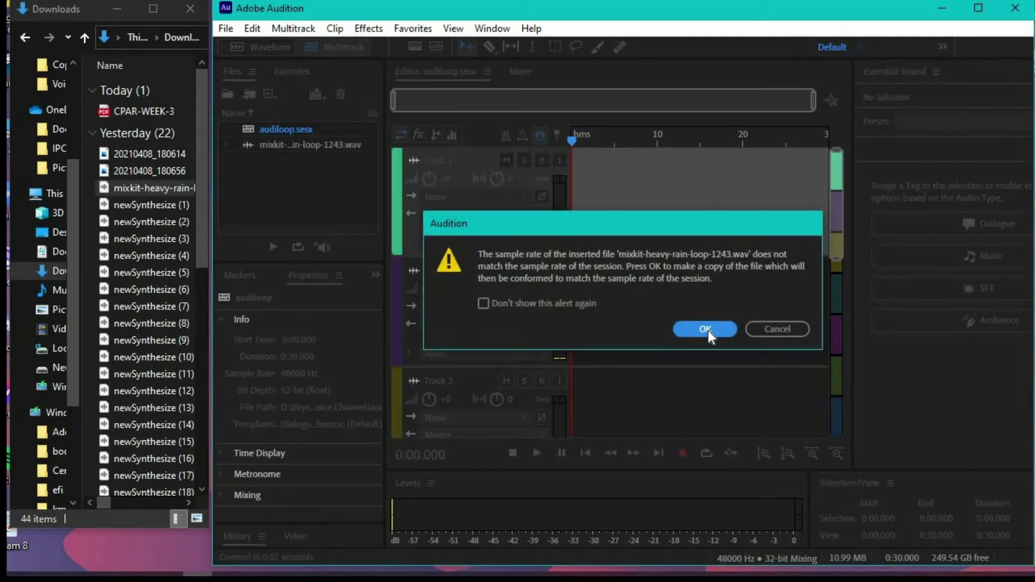
click(705, 330)
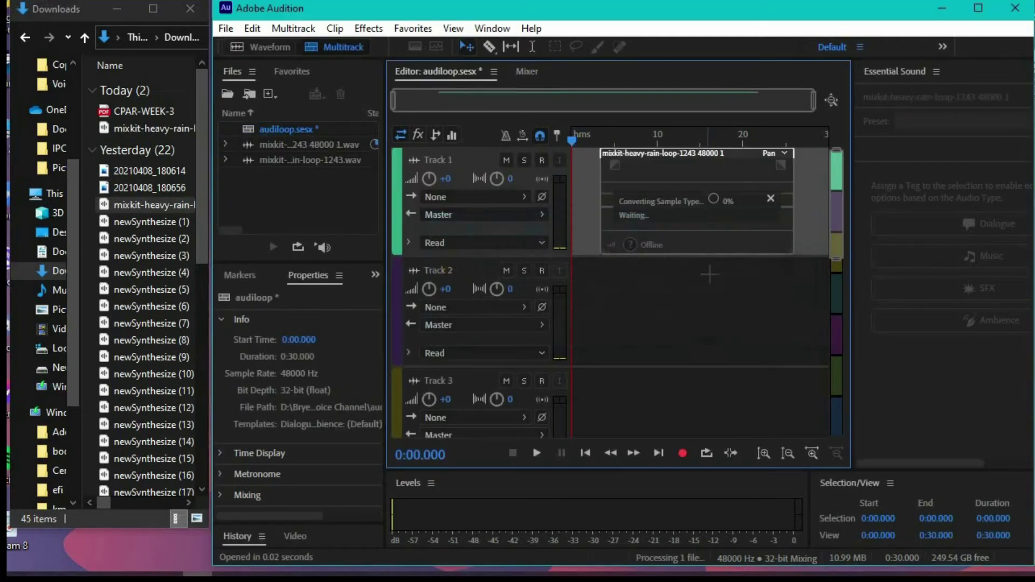
click(376, 276)
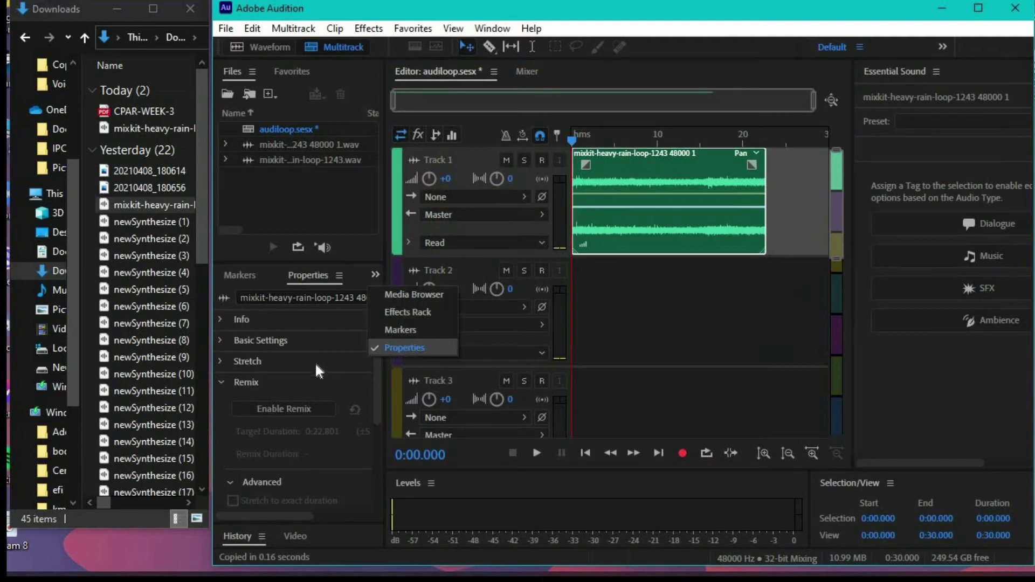
click(271, 409)
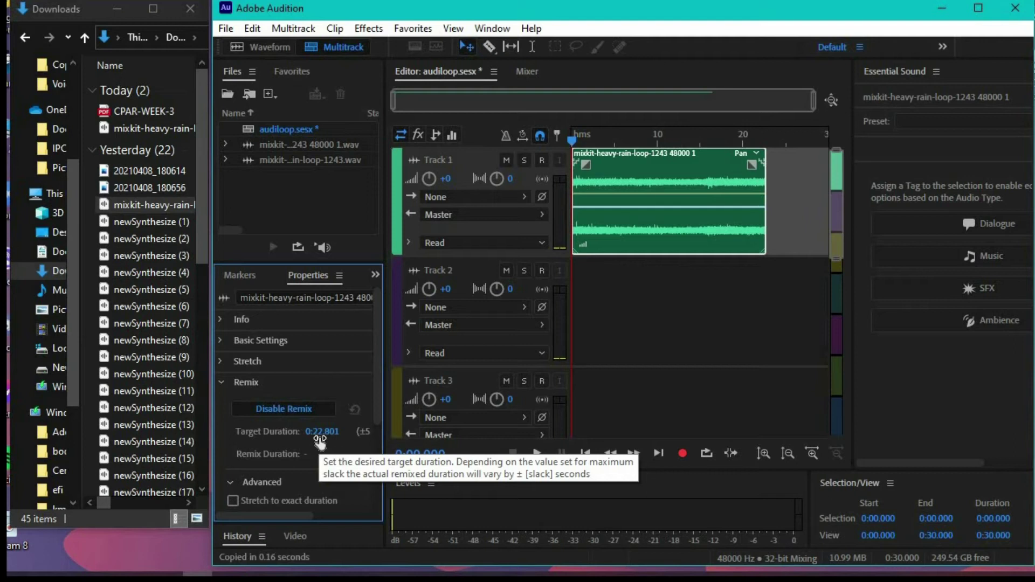
Set the rain clip's remix target duration to 480 seconds and pan to its ~7:58 end.
click(319, 431)
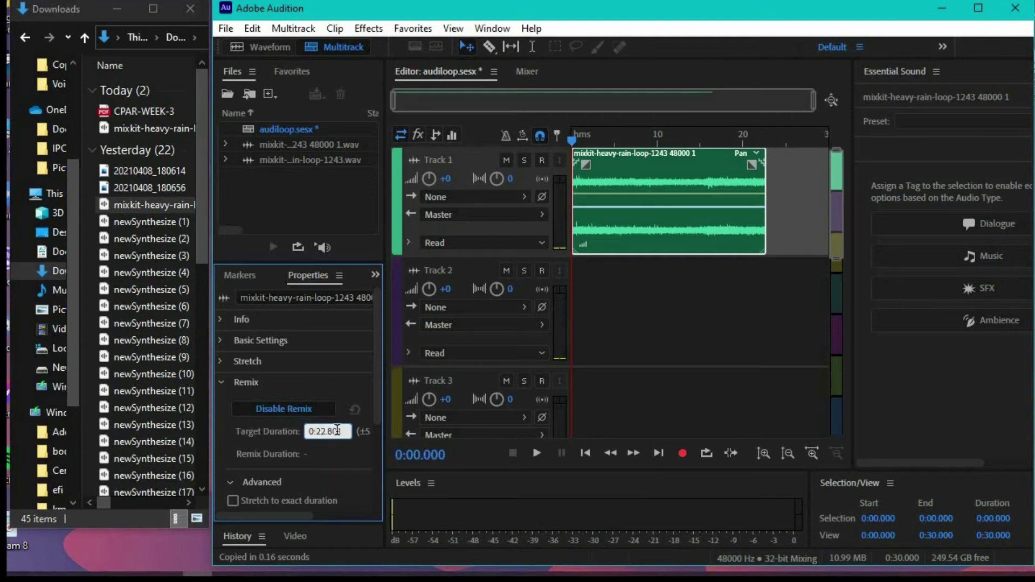
drag(337, 430, 280, 428)
text(480)
key(Return)
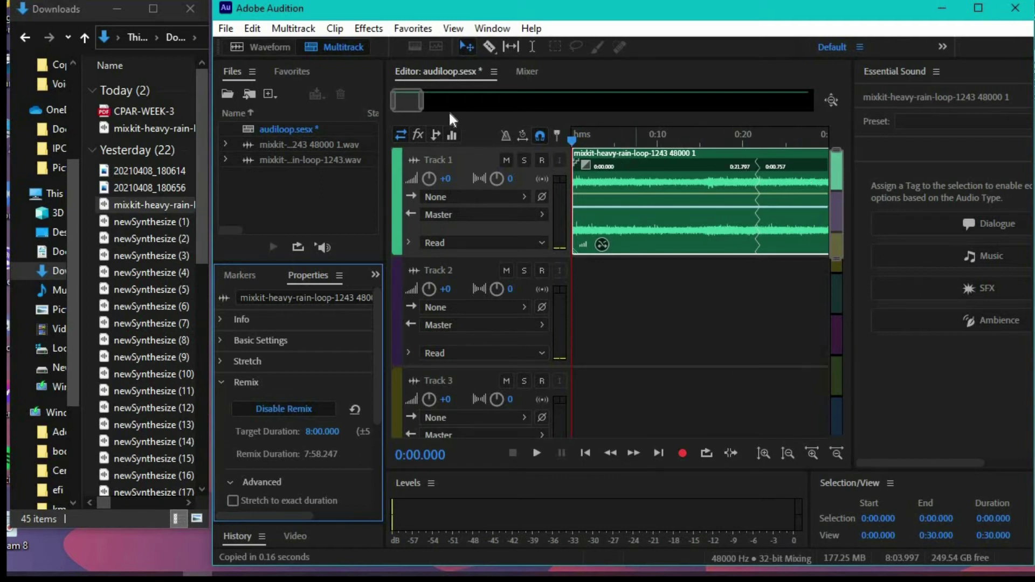
click(408, 101)
drag(408, 103, 803, 121)
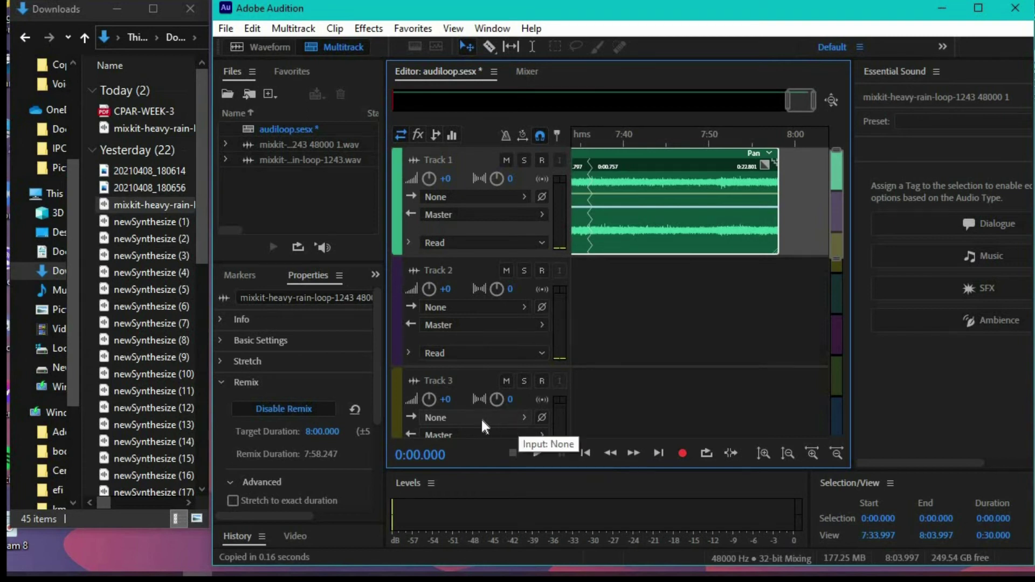
Open the Multitrack Mixdown export for the entire session as audiloop_mixdown.mp3 at 192 Kbps.
click(230, 33)
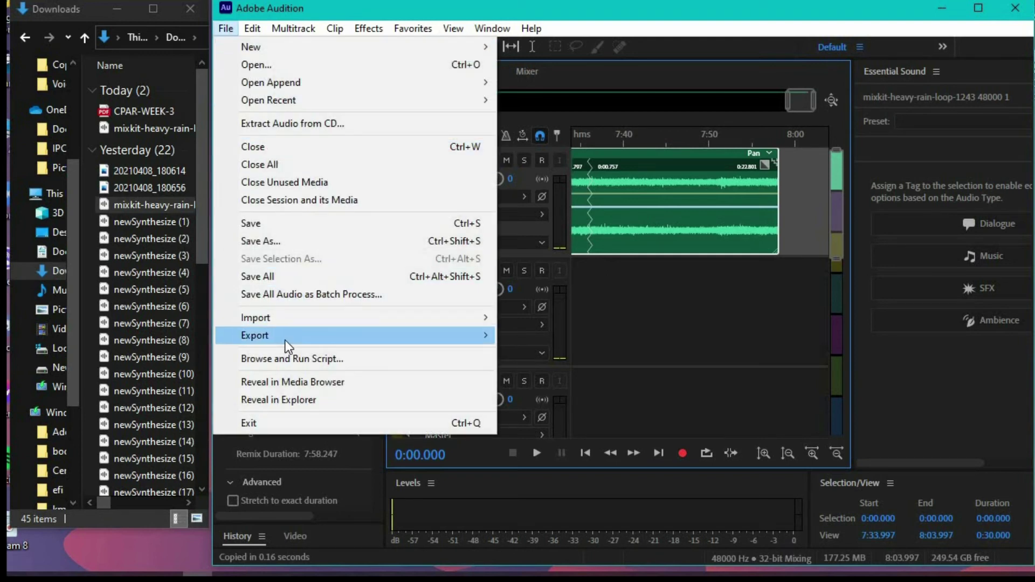
mouse_move(254, 335)
mouse_move(564, 412)
click(826, 432)
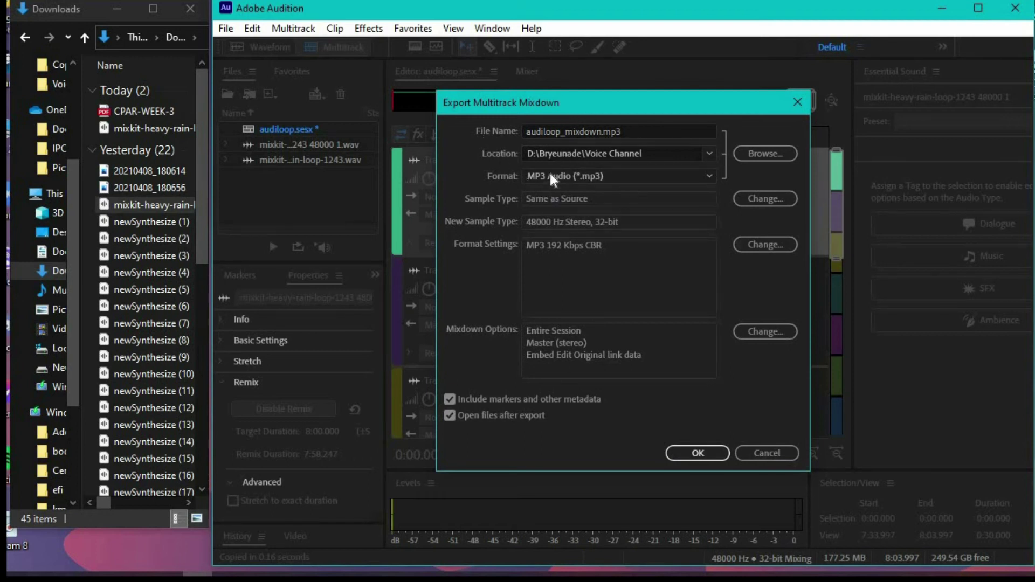
Confirm the export dialog to start rendering audiloop_mixdown.mp3.
click(696, 454)
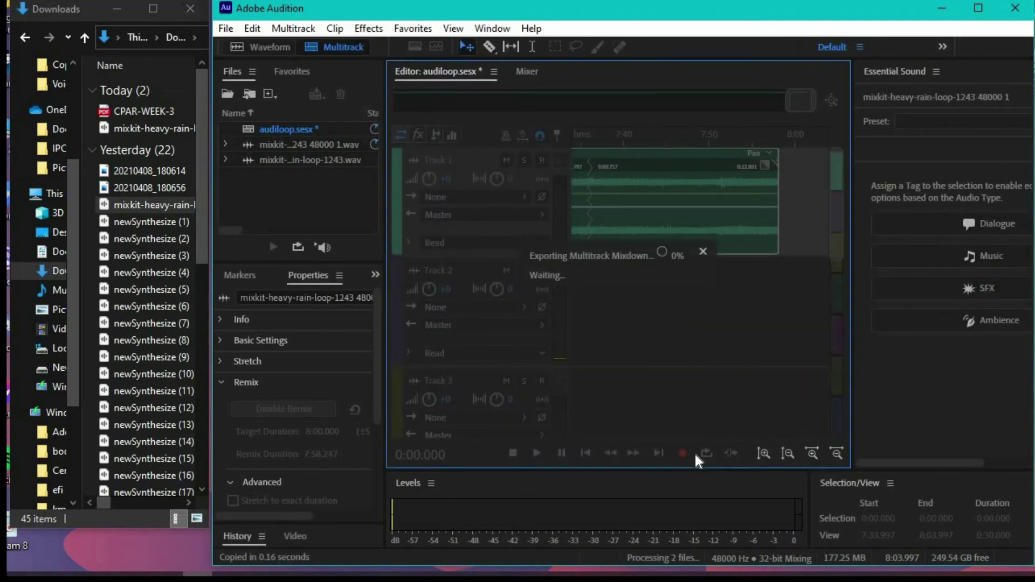